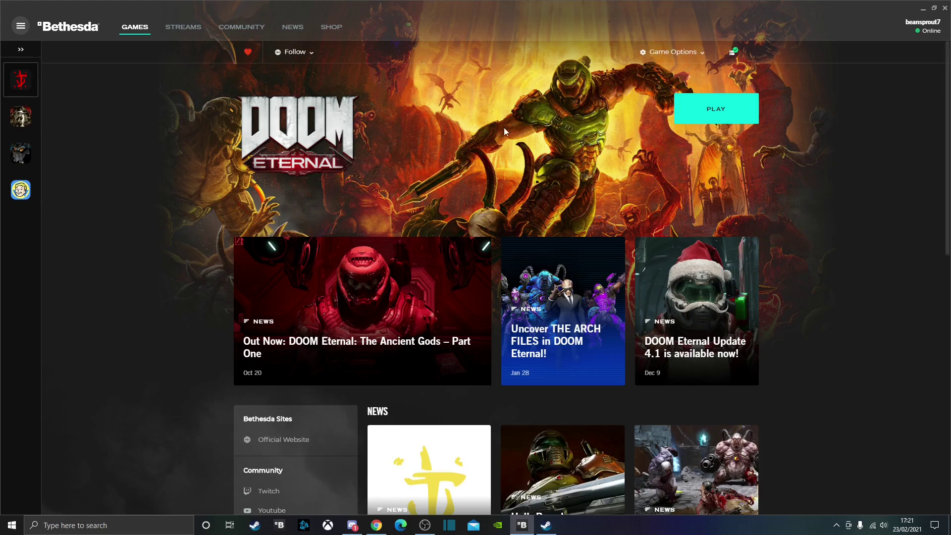
# Open Doom Eternal's installation folder from its game options and move the folder window aside.
pyautogui.click(663, 58)
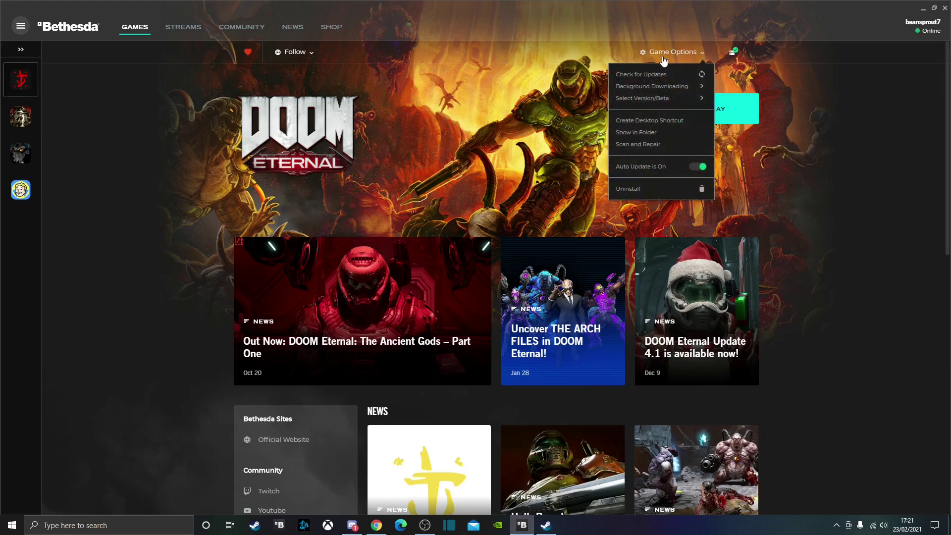
pyautogui.click(639, 133)
pyautogui.moveTo(390, 118); pyautogui.dragTo(346, 85)
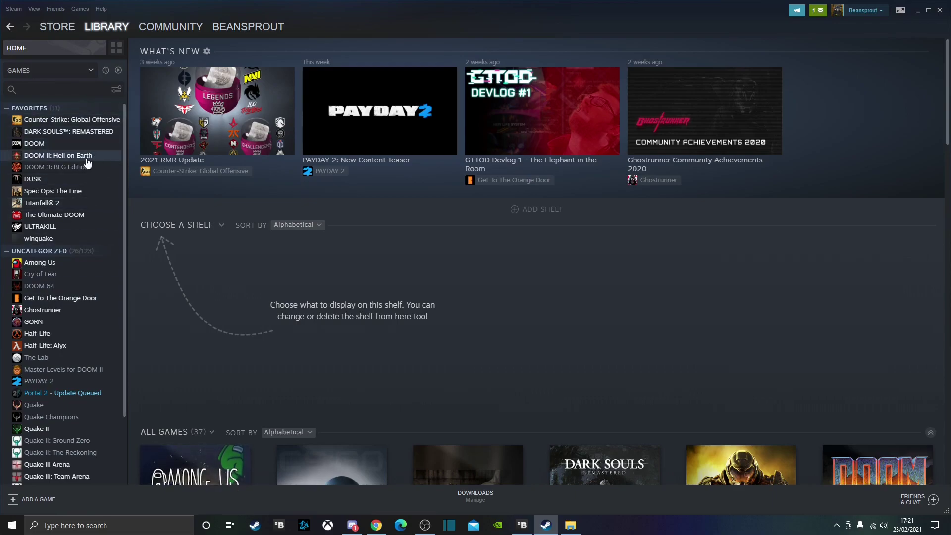
# Switch to the Steam library and open the local files folder of DOOM to show how to reach an installation folder.
pyautogui.click(51, 144)
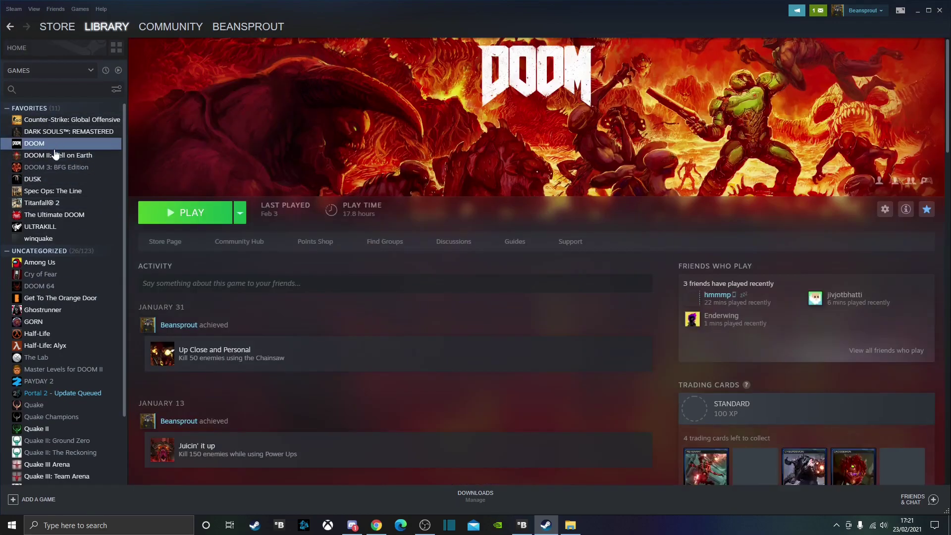
pyautogui.rightClick(20, 144)
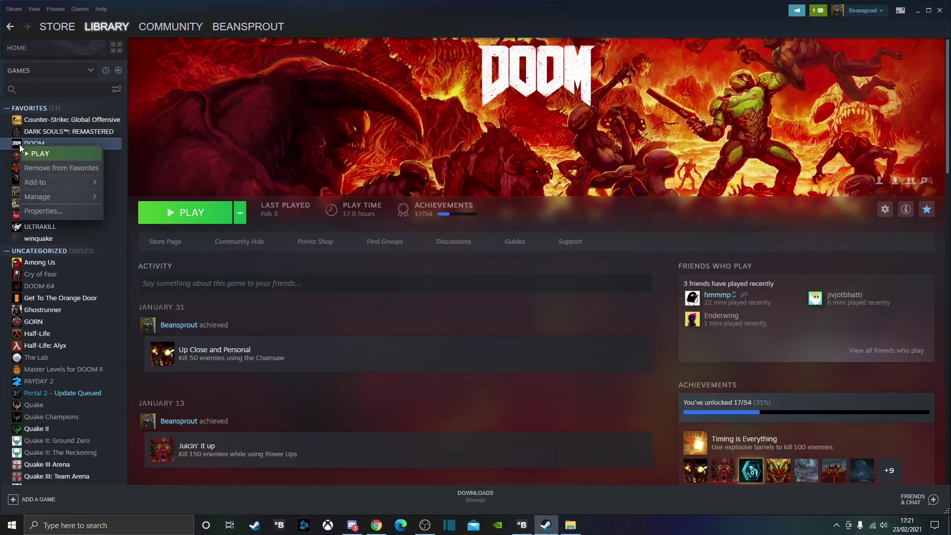
pyautogui.moveTo(50, 197)
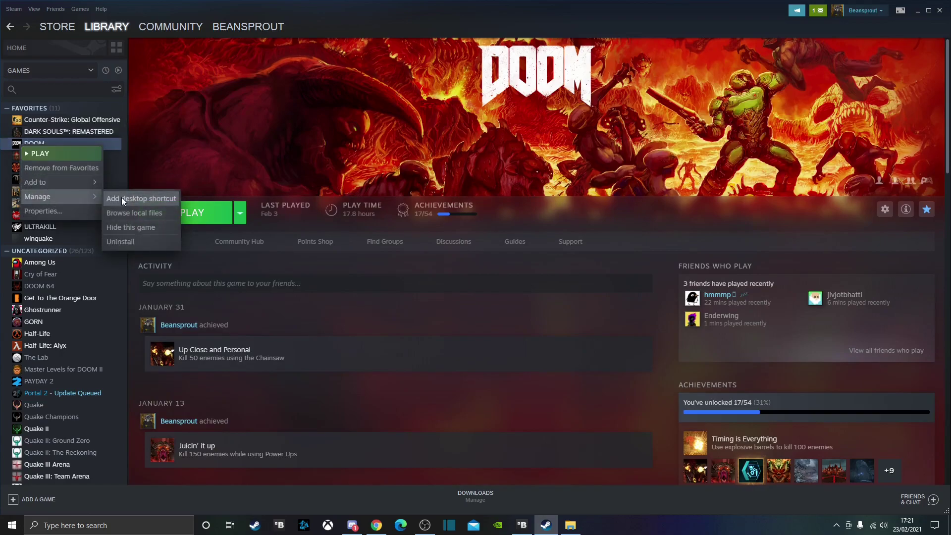
pyautogui.click(136, 213)
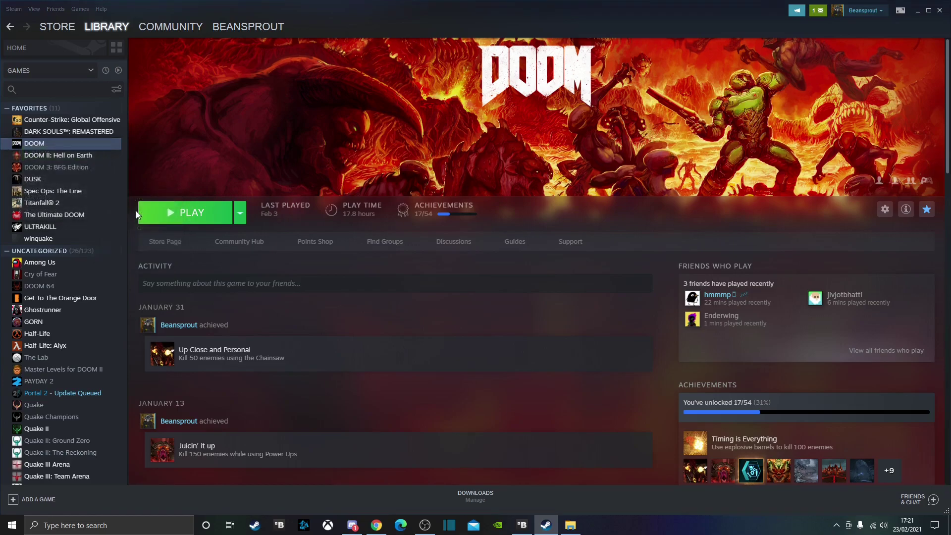
pyautogui.moveTo(364, 89); pyautogui.dragTo(424, 79)
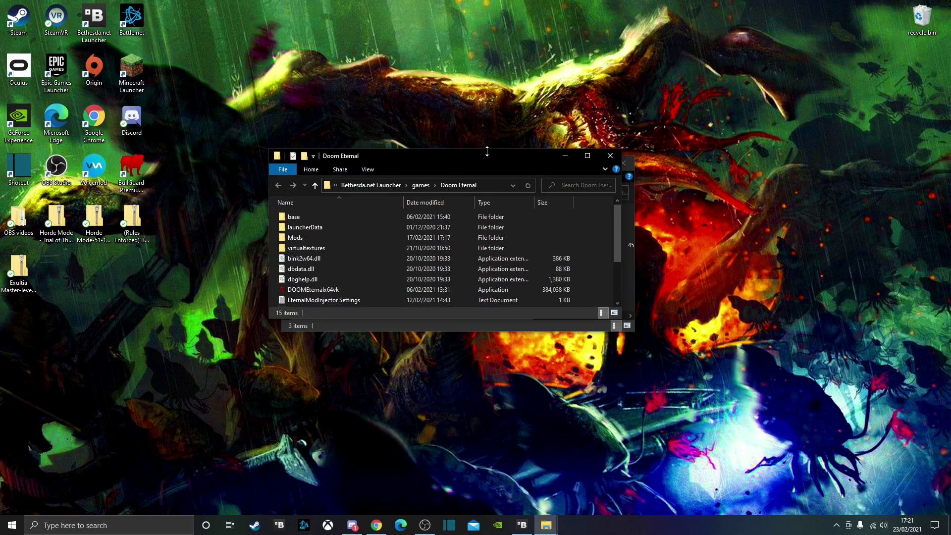
# Arrange the Doom Eternal folder window and the EternalModInjector archive window side by side.
pyautogui.moveTo(486, 153); pyautogui.dragTo(328, 201)
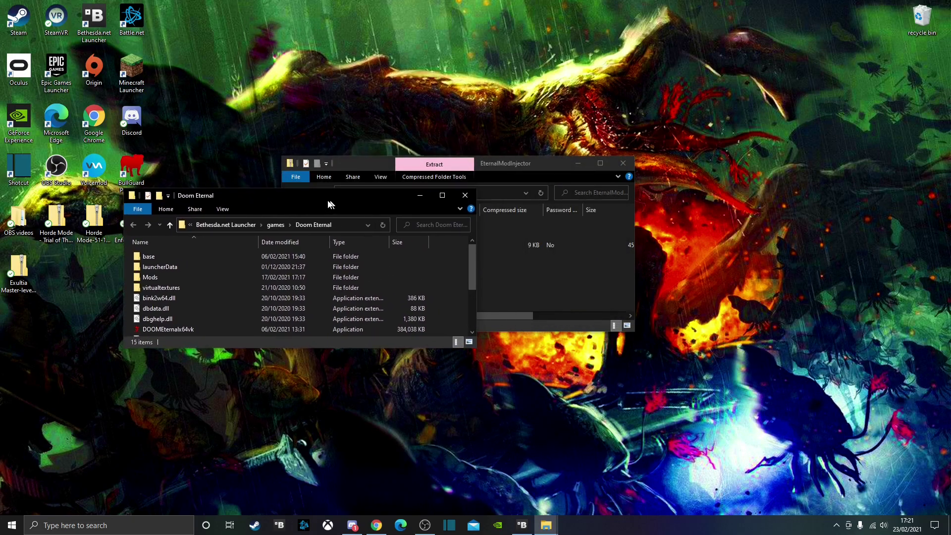
pyautogui.moveTo(550, 168); pyautogui.dragTo(731, 187)
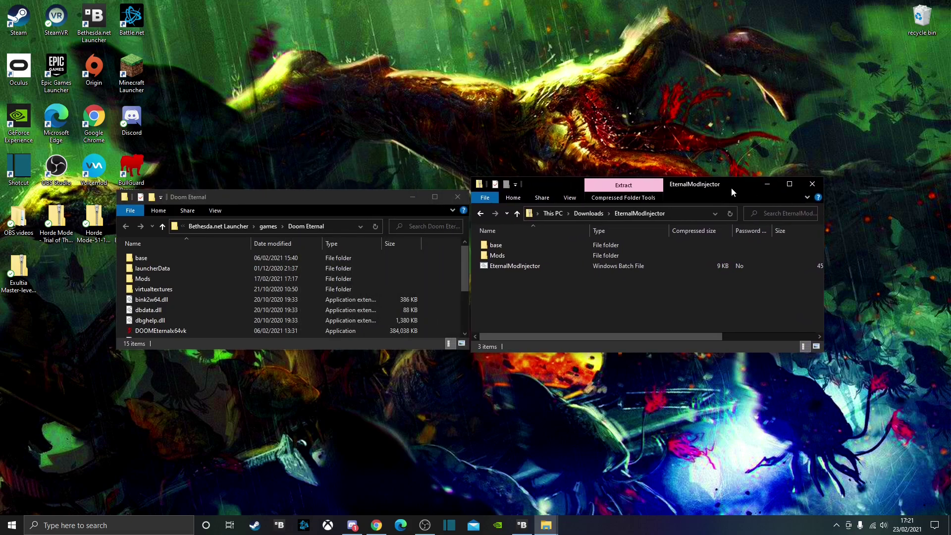
pyautogui.moveTo(327, 203); pyautogui.dragTo(322, 175)
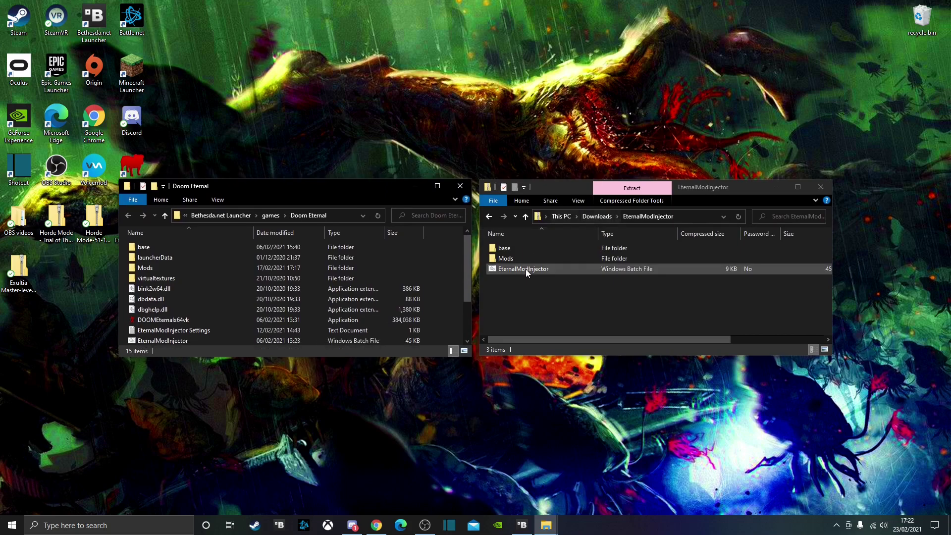
# Copy all files from the EternalModInjector archive's base folder for pasting into Doom Eternal's base folder.
pyautogui.doubleClick(535, 248)
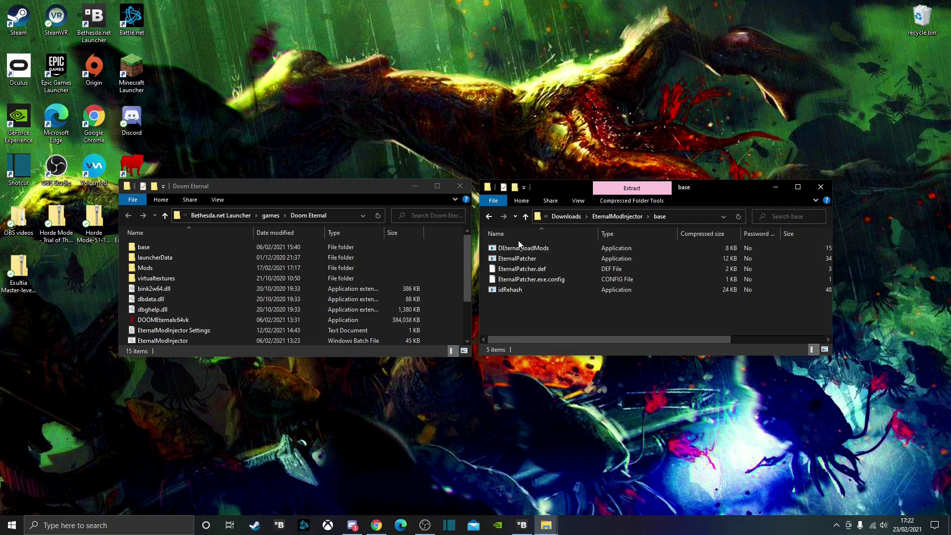
pyautogui.moveTo(518, 240); pyautogui.dragTo(534, 300)
pyautogui.rightClick(554, 269)
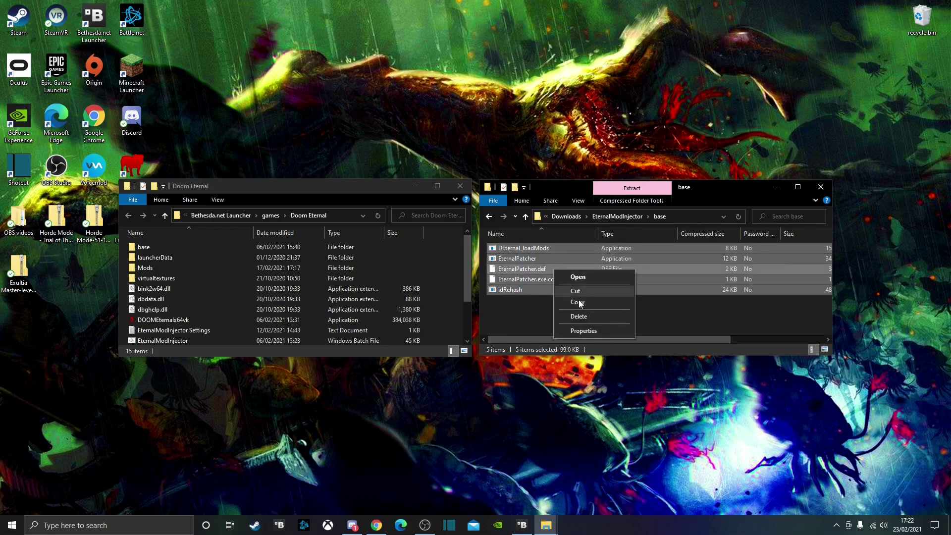
pyautogui.click(575, 300)
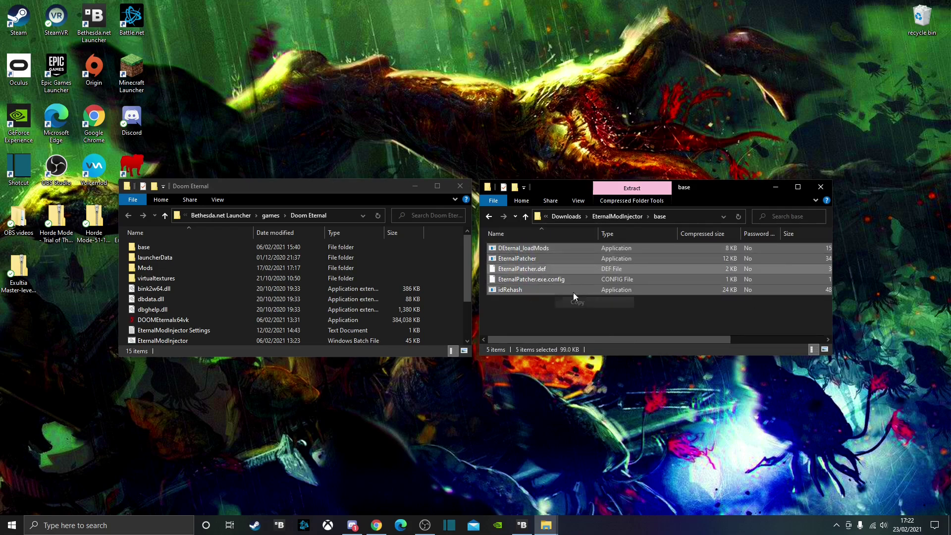
pyautogui.doubleClick(138, 249)
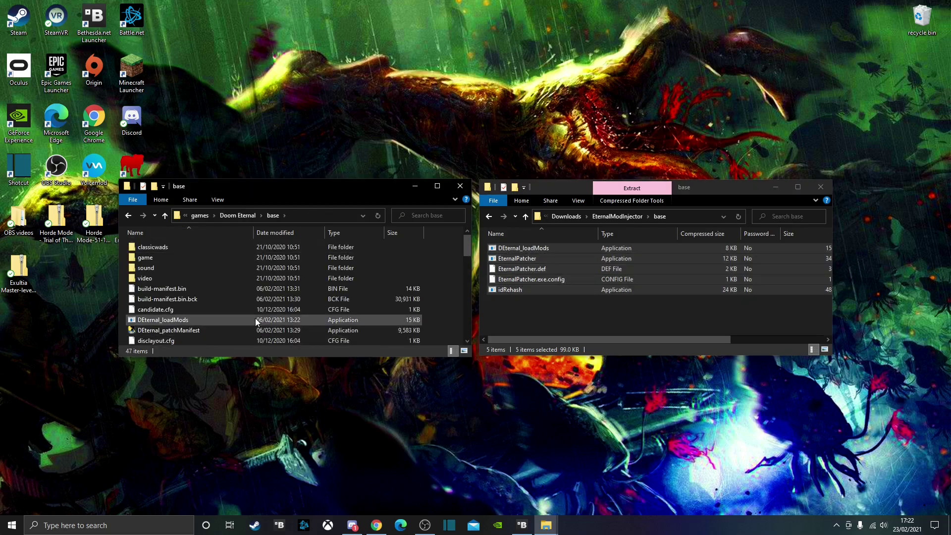
pyautogui.rightClick(438, 270)
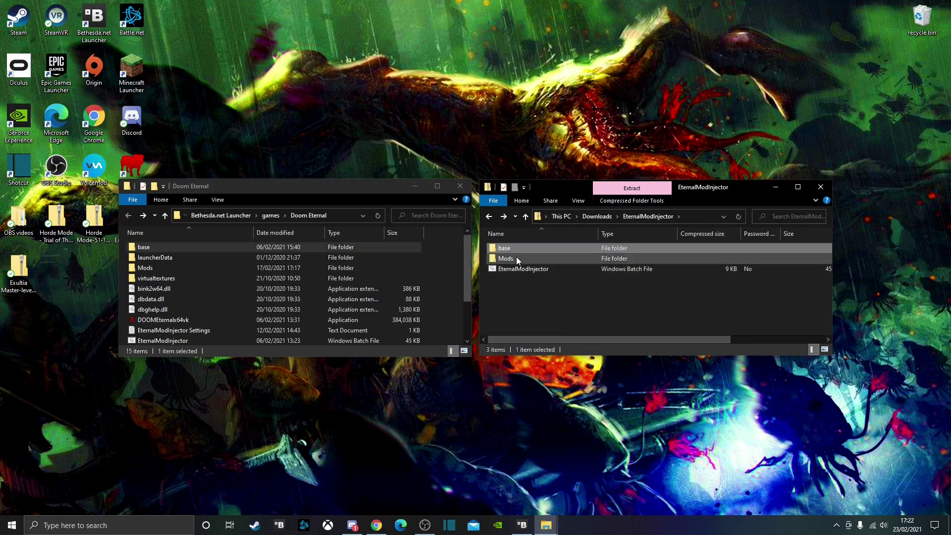
# Copy the archive's Mods folder and EternalModInjector batch file into the Doom Eternal game folder.
pyautogui.moveTo(500, 259); pyautogui.dragTo(230, 287)
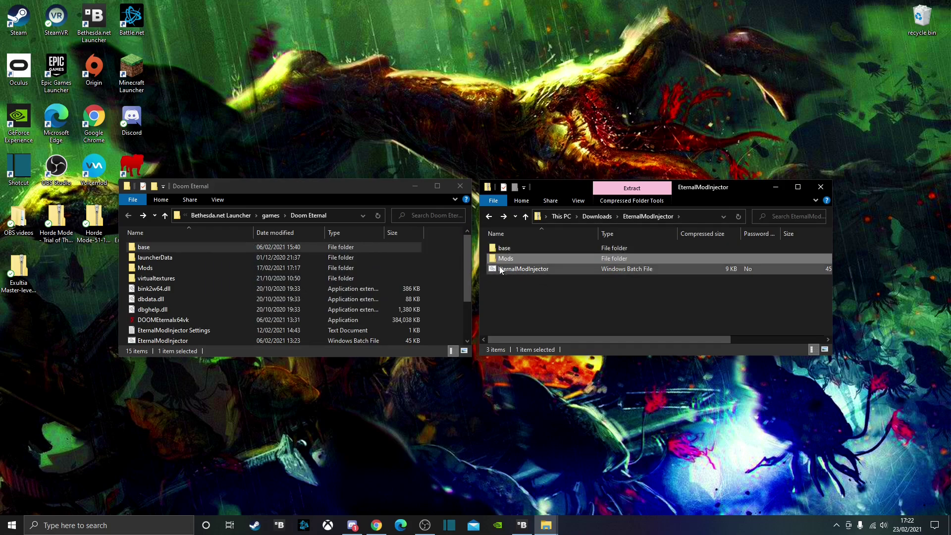
pyautogui.moveTo(541, 272); pyautogui.dragTo(260, 300)
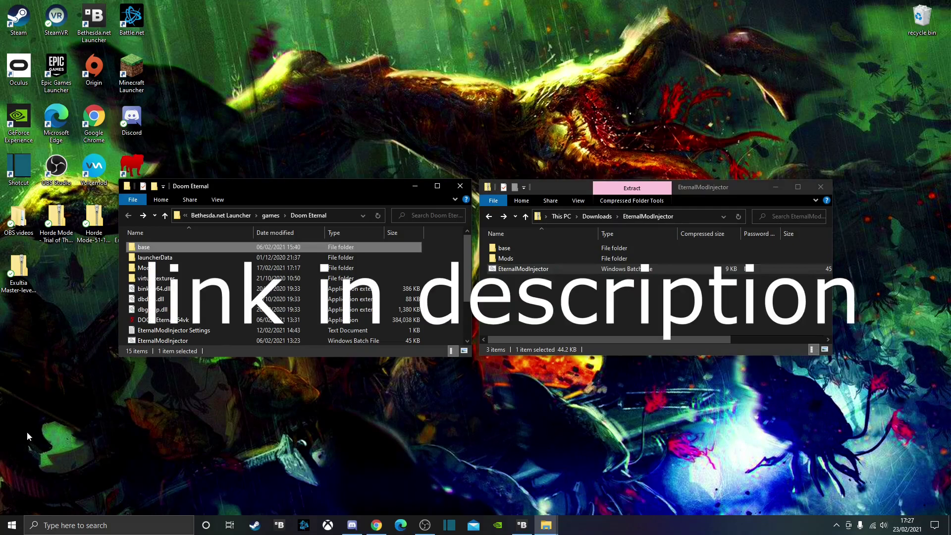
# Look through Doom Eternal's base folder for the injector files and DEternal_patchManifest.
pyautogui.doubleClick(156, 246)
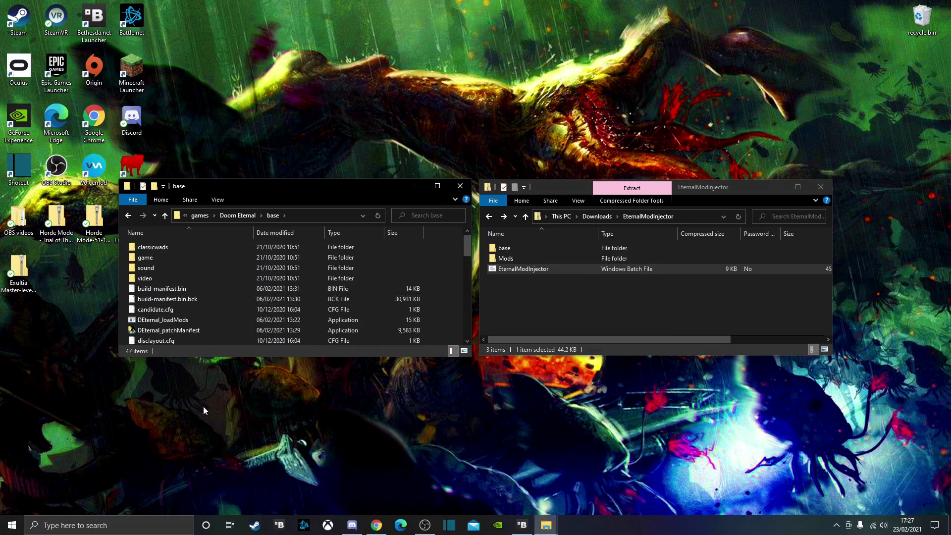
pyautogui.scroll(-3, 241, 307)
pyautogui.scroll(2, 237, 290)
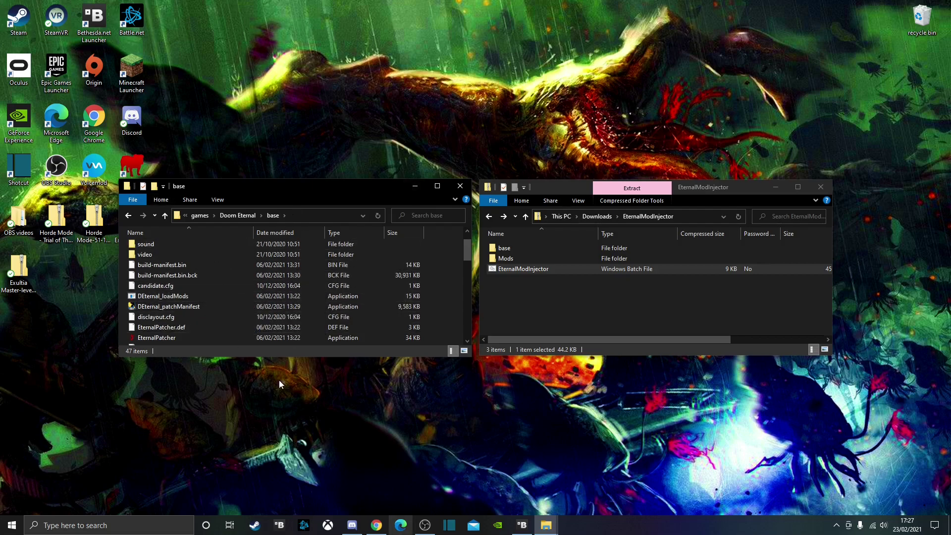
pyautogui.scroll(-1, 161, 310)
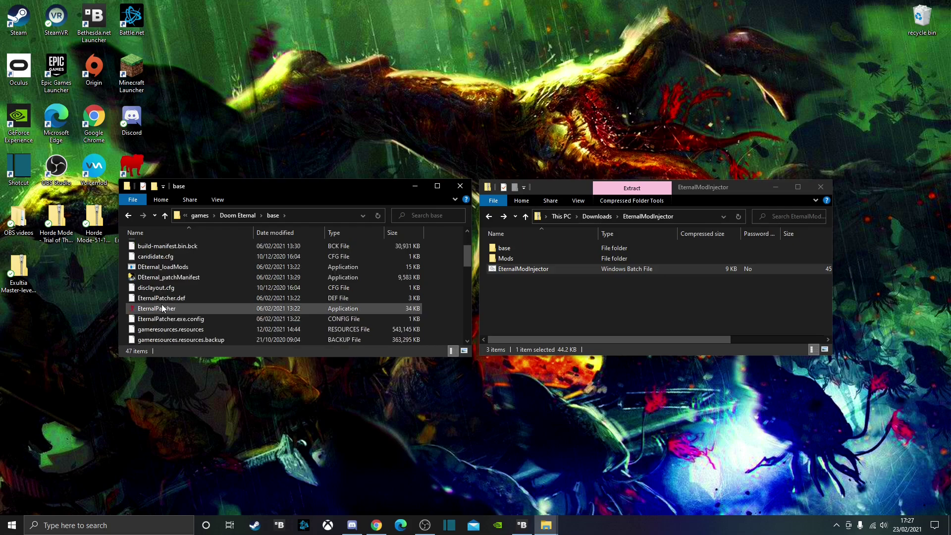
pyautogui.scroll(1, 164, 307)
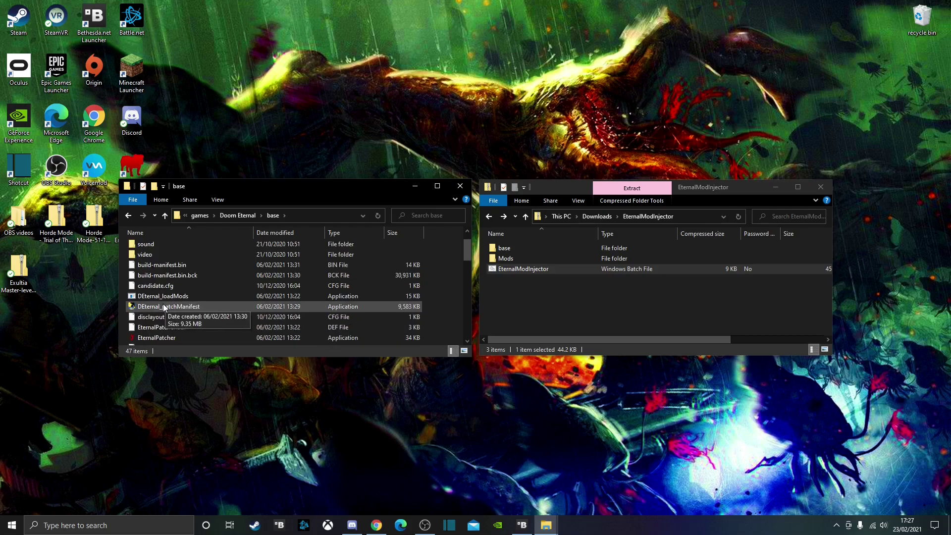
pyautogui.scroll(1, 164, 303)
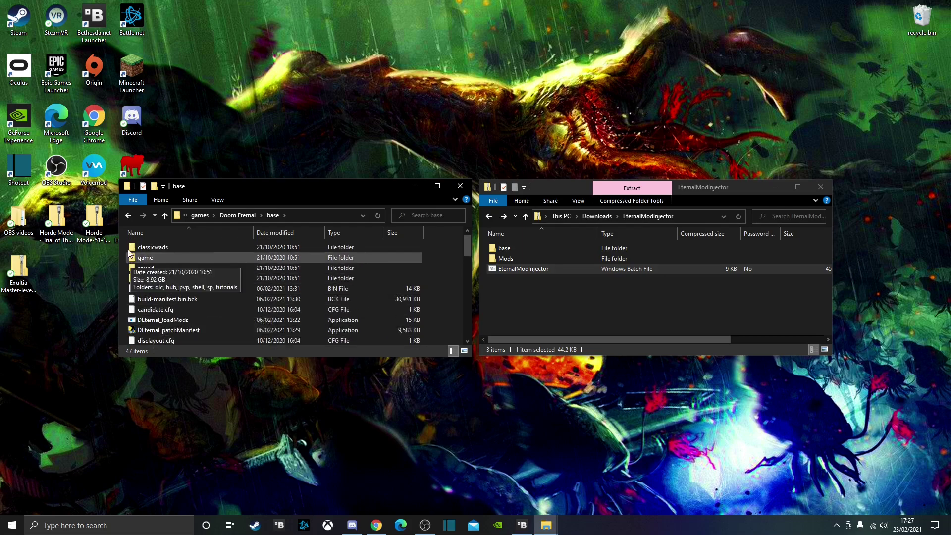
# Open Doom Eternal's Mods folder and move its window to the middle of the desktop.
pyautogui.click(126, 217)
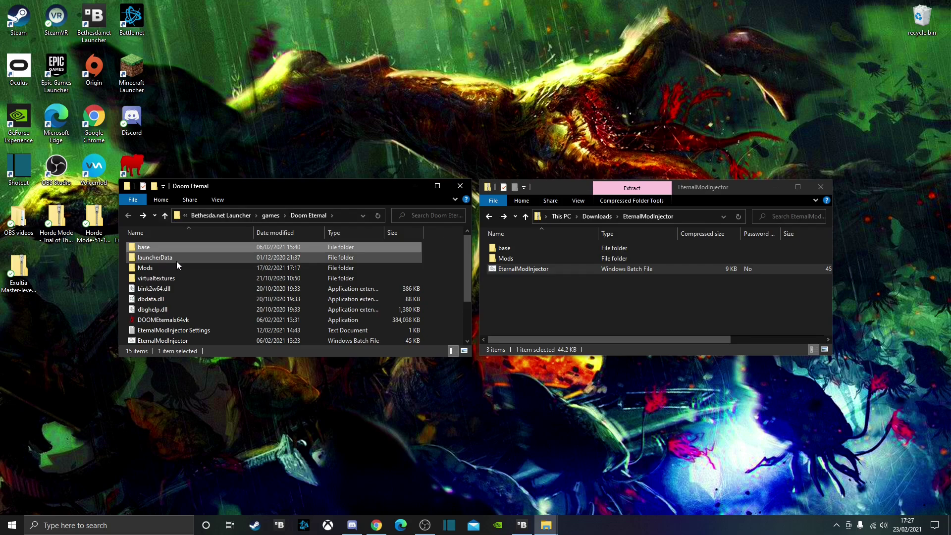
pyautogui.doubleClick(197, 268)
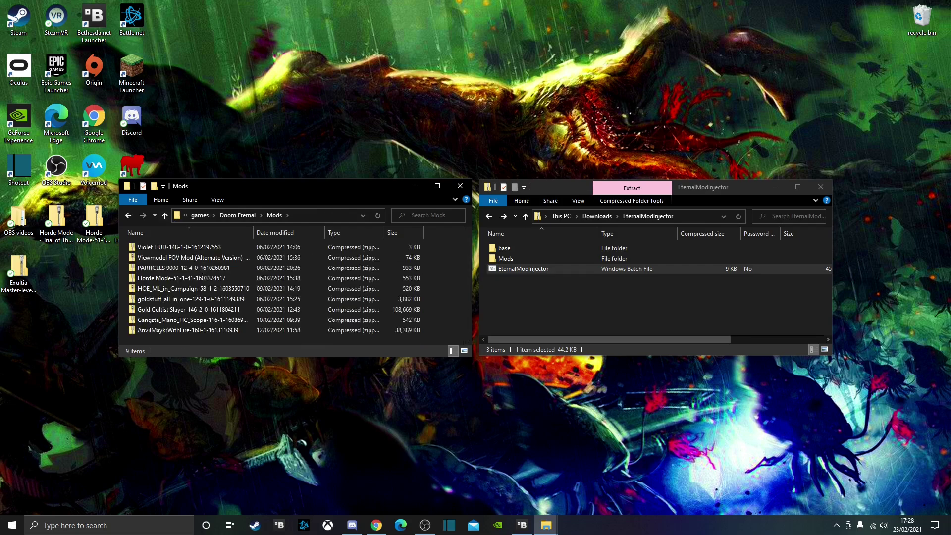
pyautogui.moveTo(276, 191); pyautogui.dragTo(438, 186)
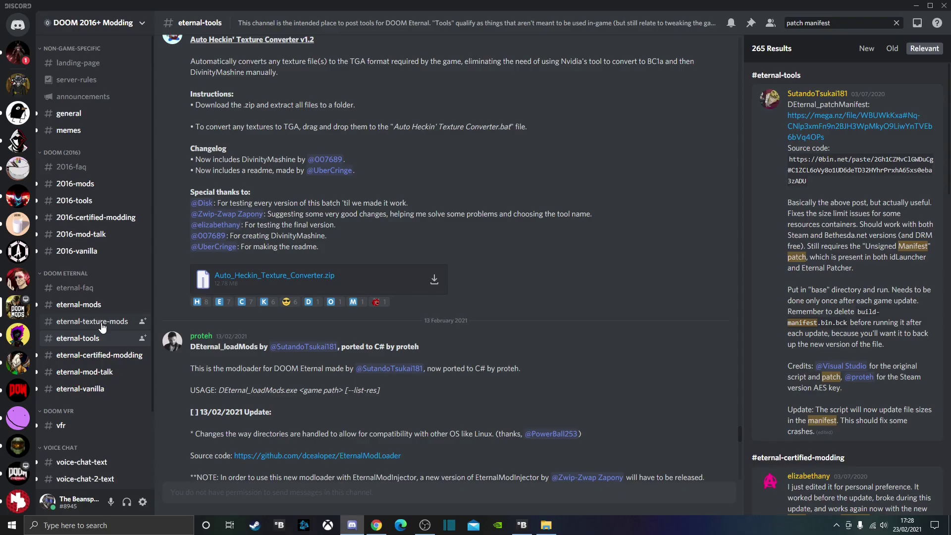
# Browse the eternal-texture-mods channel in Discord and download dark matter ssg.zip.
pyautogui.click(102, 323)
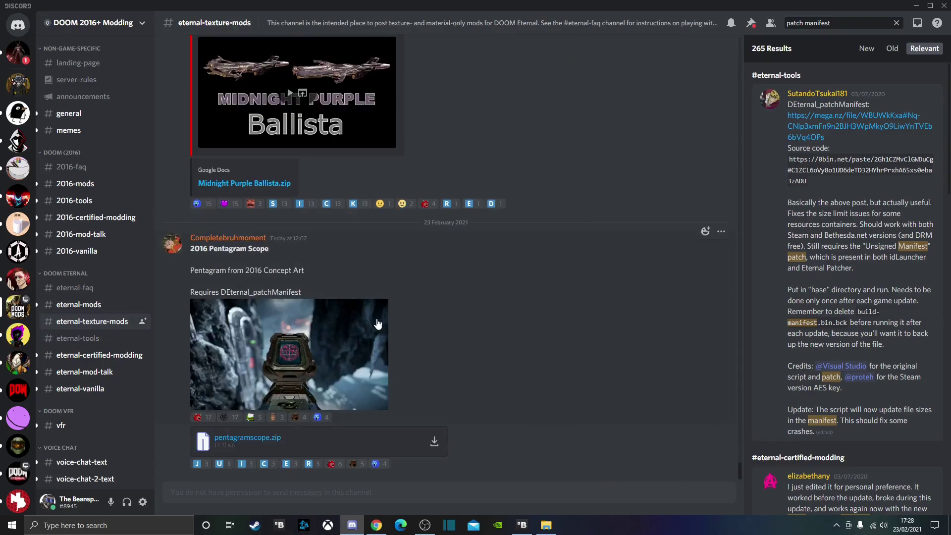
pyautogui.scroll(10, 394, 304)
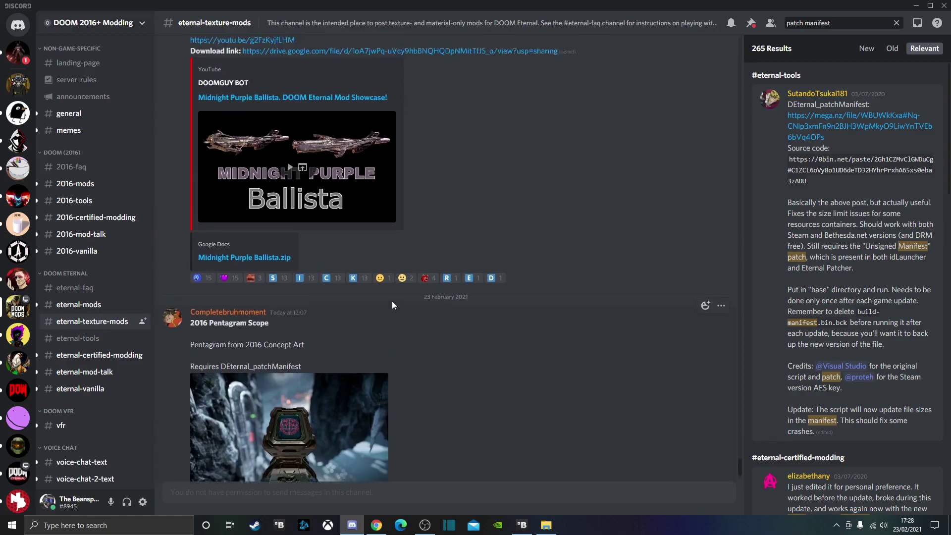
pyautogui.scroll(10, 394, 271)
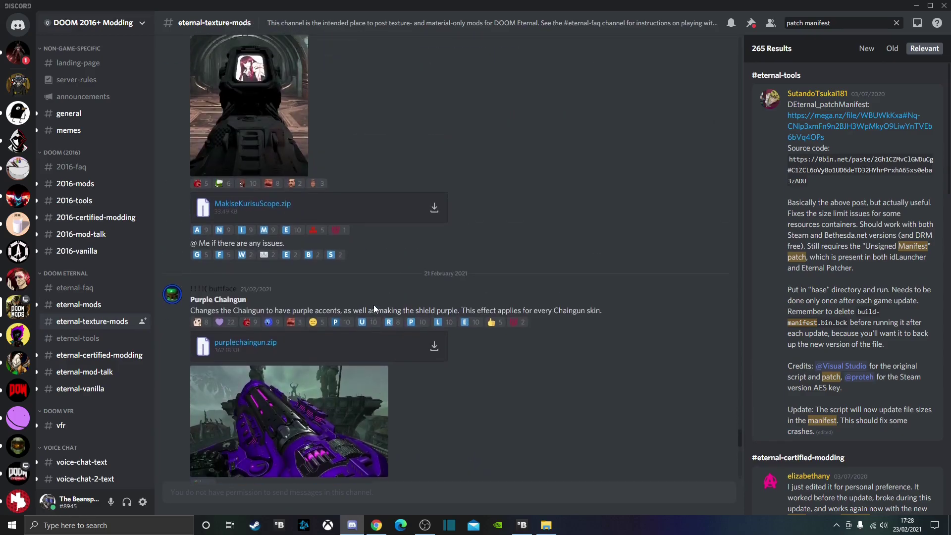
pyautogui.scroll(10, 407, 63)
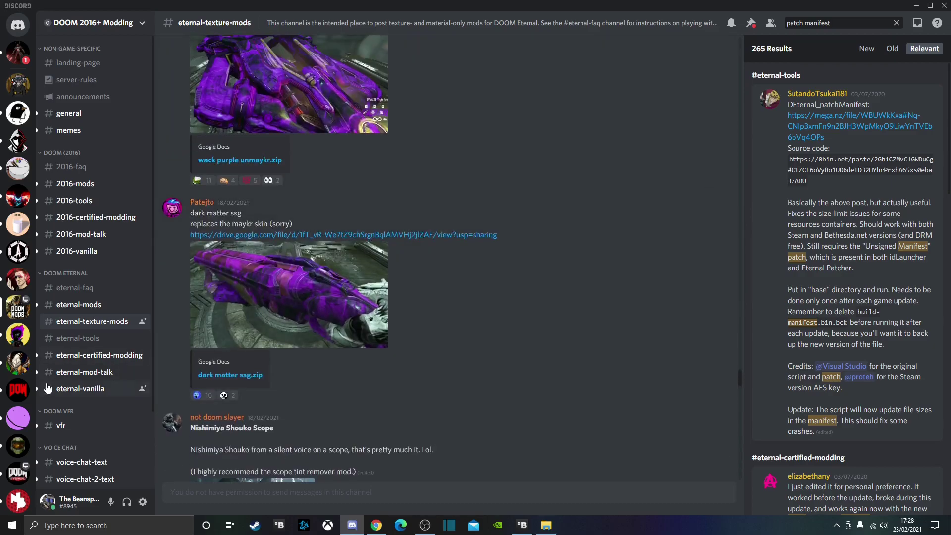
pyautogui.click(251, 376)
pyautogui.press('Escape')
pyautogui.click(388, 311)
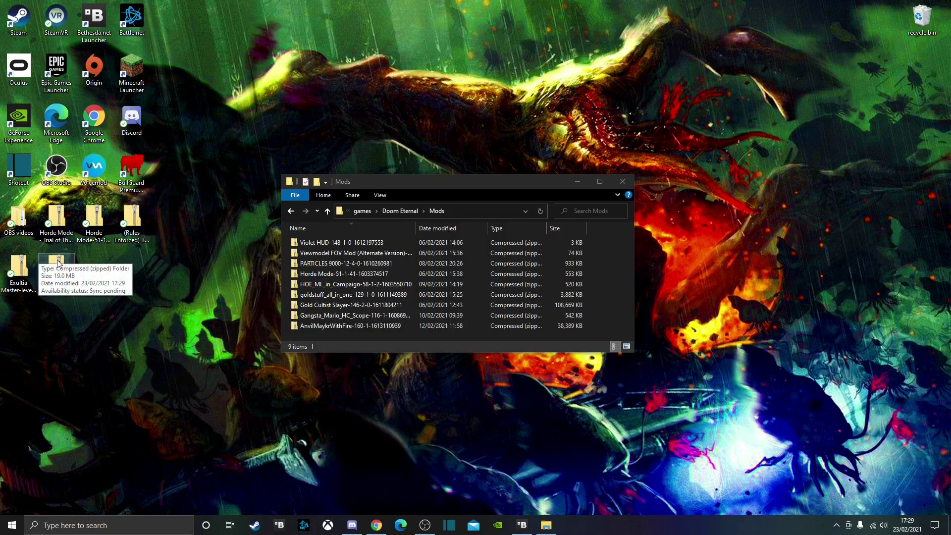
# Copy the dark matter ssg archive from the desktop into Doom Eternal's Mods folder, leaving it zipped.
pyautogui.moveTo(56, 266); pyautogui.dragTo(349, 337)
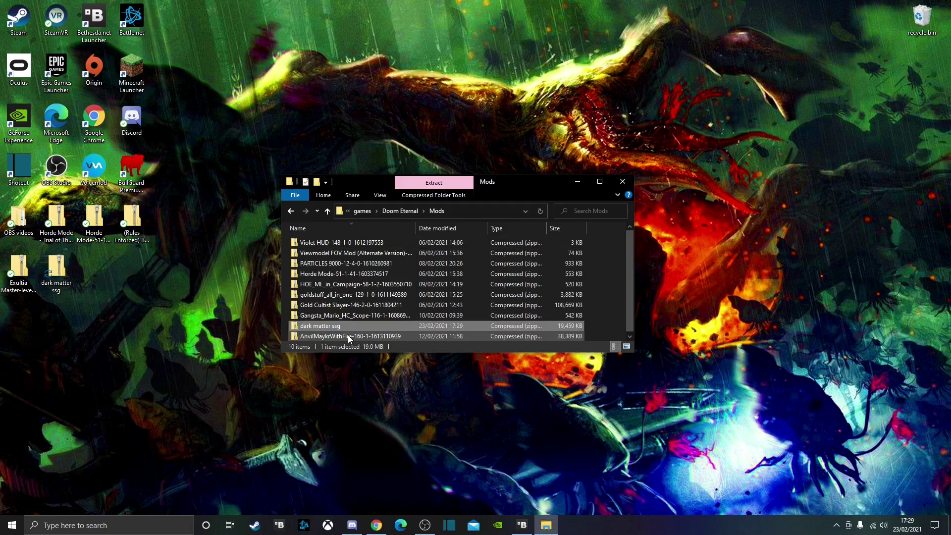
pyautogui.click(575, 253)
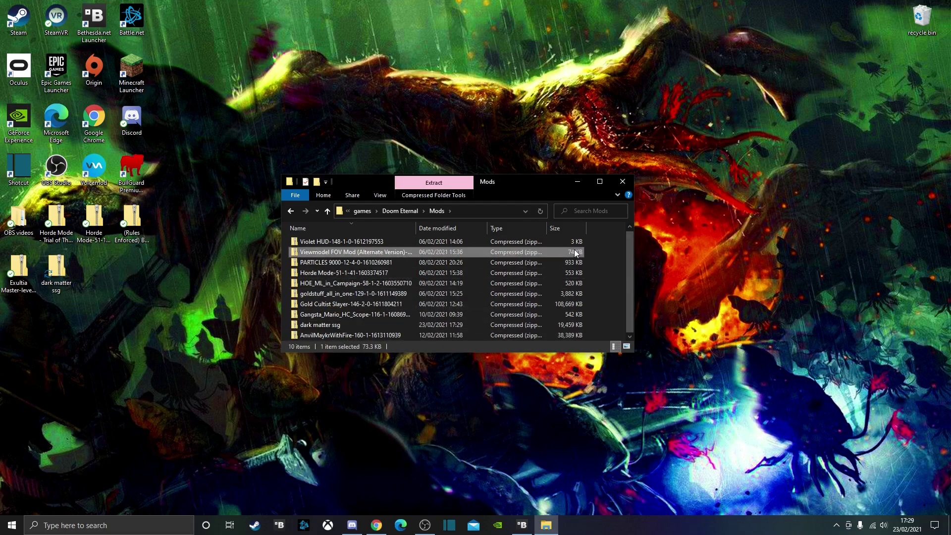
pyautogui.click(624, 270)
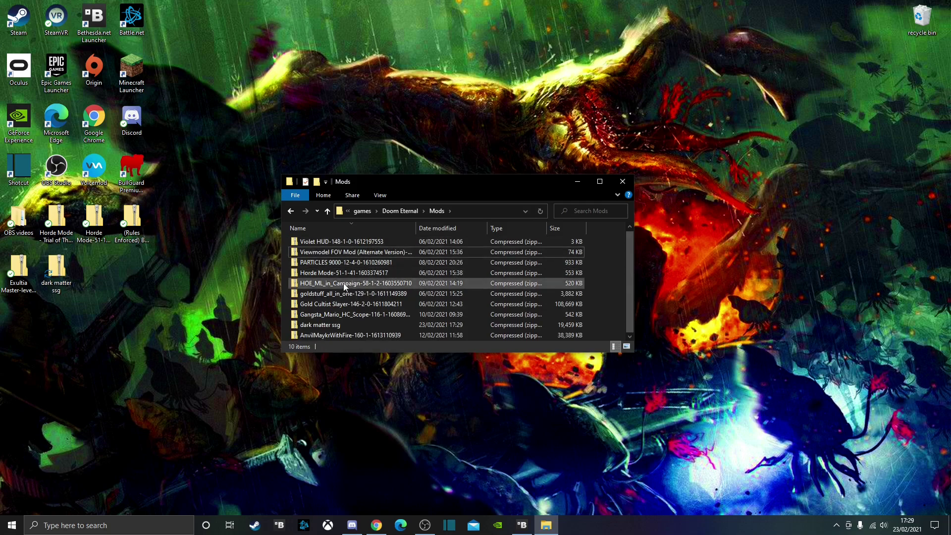
pyautogui.click(230, 304)
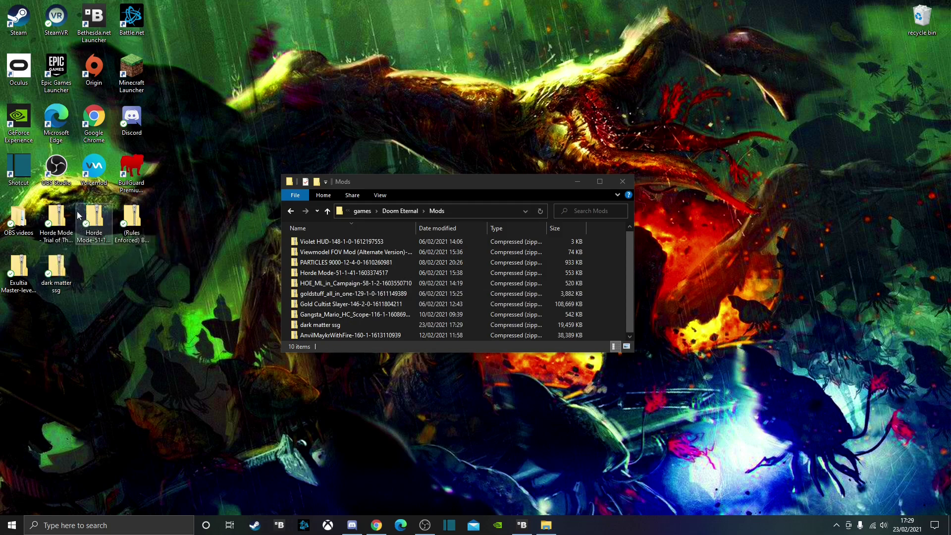
# Copy the Horde Mode Trial archive from the desktop into the Mods folder and return to the Doom Eternal folder.
pyautogui.moveTo(58, 220); pyautogui.dragTo(592, 256)
pyautogui.click(293, 212)
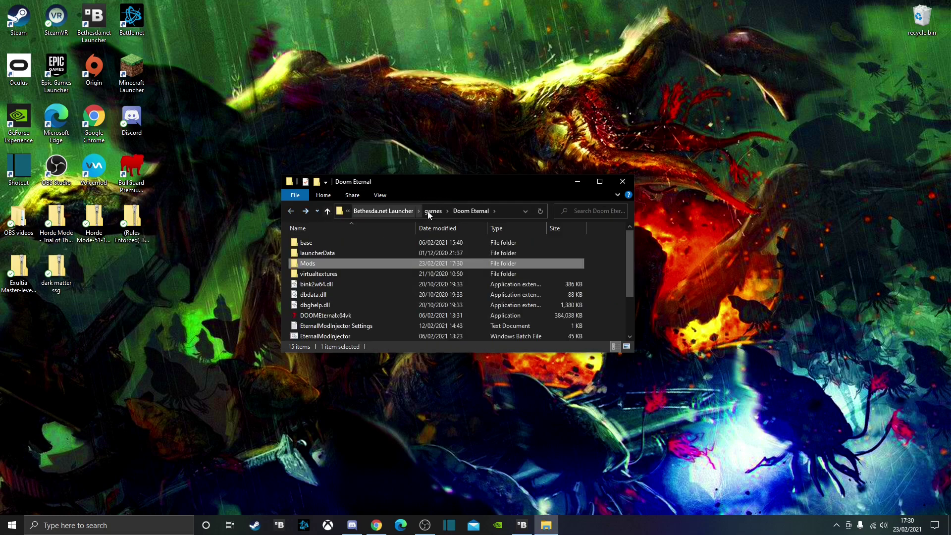
# Run the EternalModInjector batch file from the Doom Eternal folder.
pyautogui.scroll(-2, 398, 259)
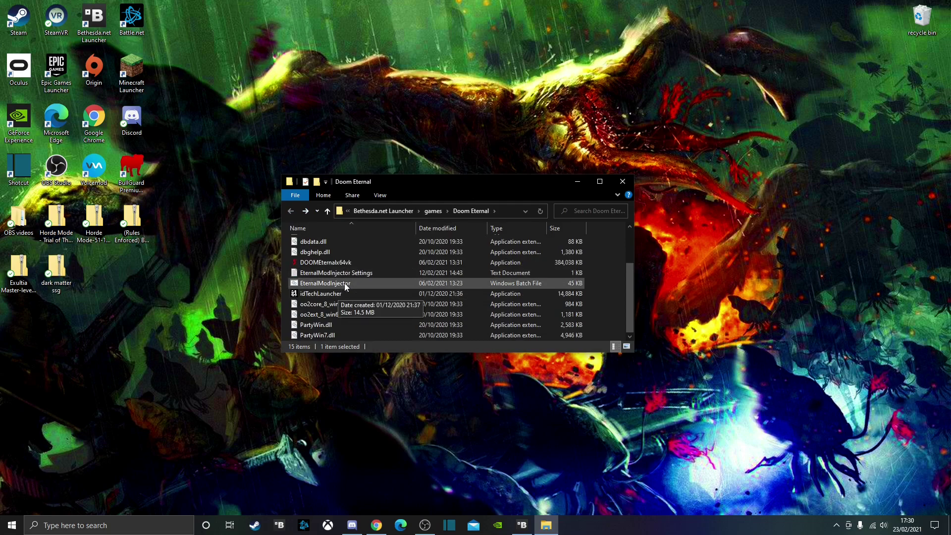
pyautogui.click(351, 284)
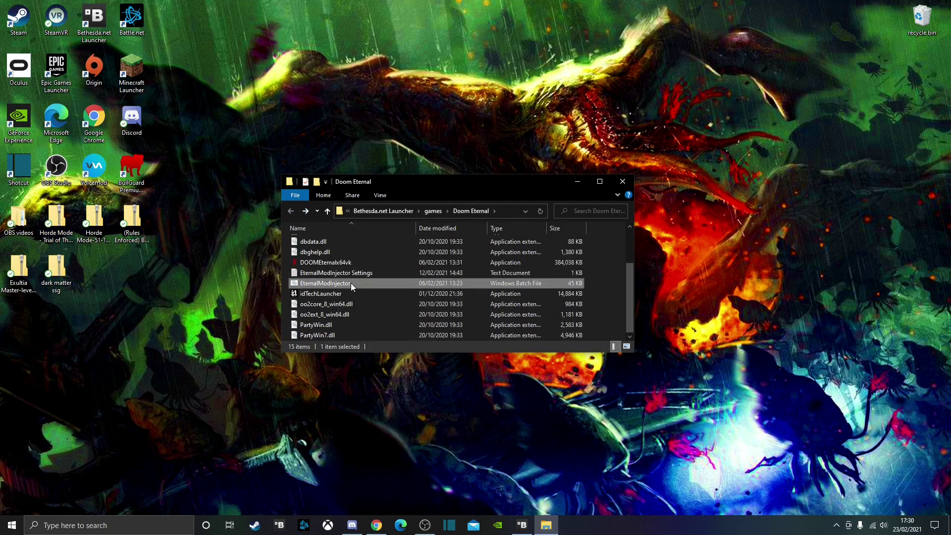
pyautogui.doubleClick(351, 284)
# Move the EternalModInjector console window to the middle of the desktop and close the Doom Eternal folder window behind it.
pyautogui.moveTo(248, 33); pyautogui.dragTo(449, 192)
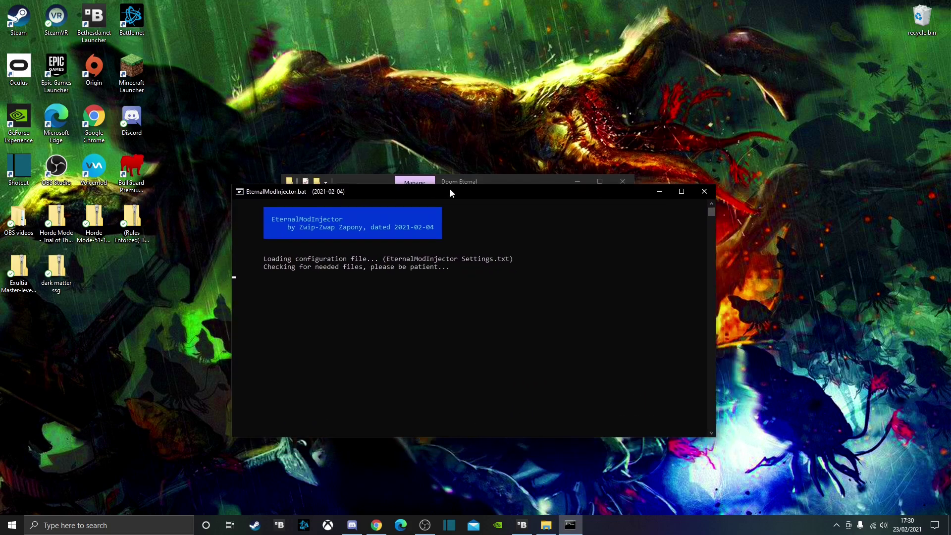
pyautogui.click(521, 181)
pyautogui.click(622, 181)
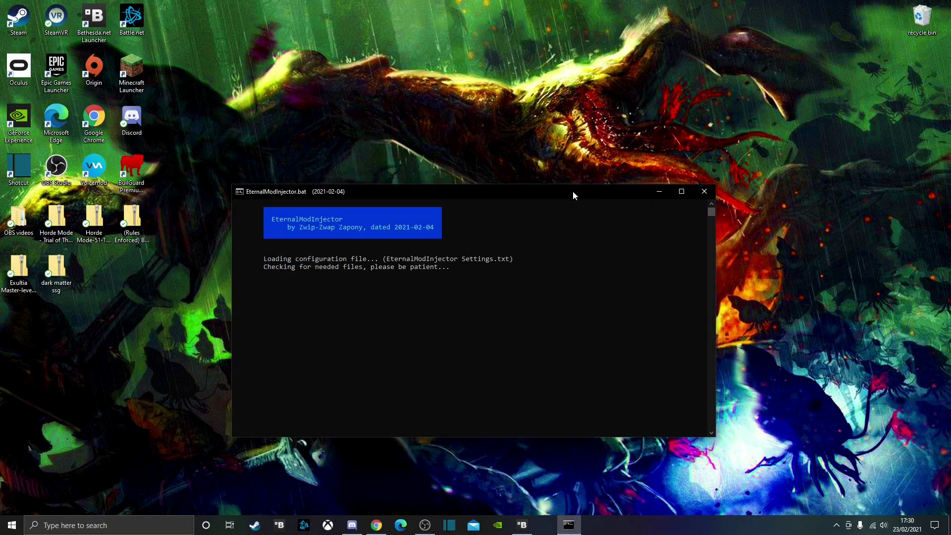
pyautogui.moveTo(507, 192); pyautogui.dragTo(507, 149)
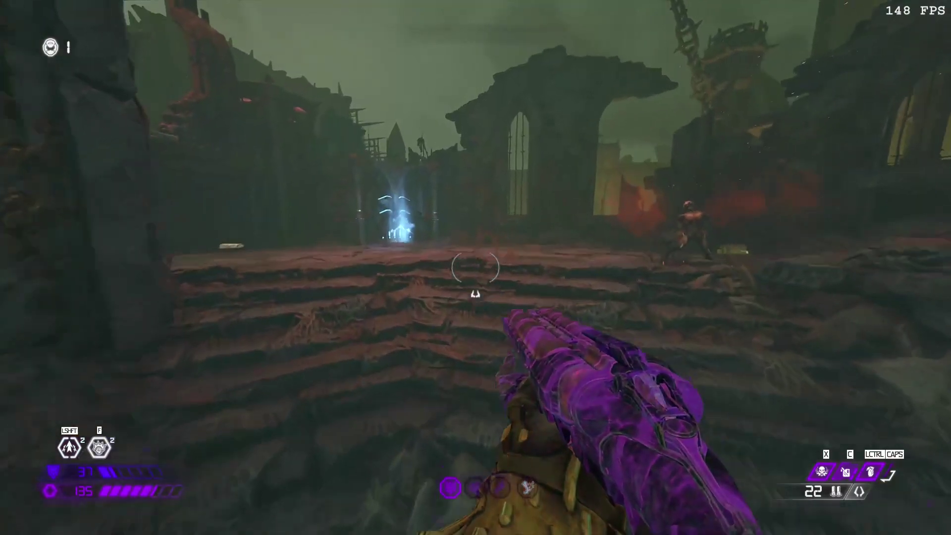
pyautogui.press('shift')
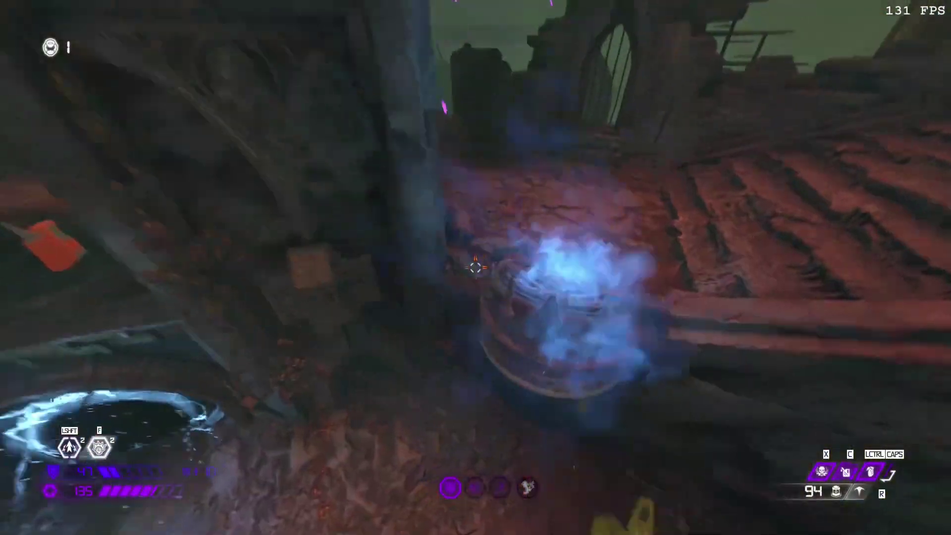
pyautogui.press('shift')
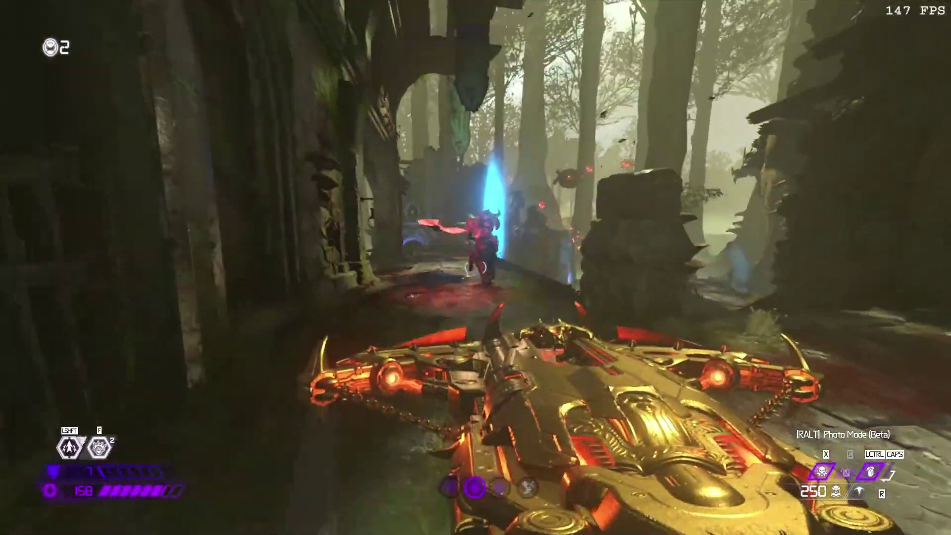
pyautogui.click(476, 267)
pyautogui.press('q')
pyautogui.click(476, 268)
pyautogui.press('q')
pyautogui.click(476, 267)
pyautogui.press('q')
pyautogui.press('ctrl')
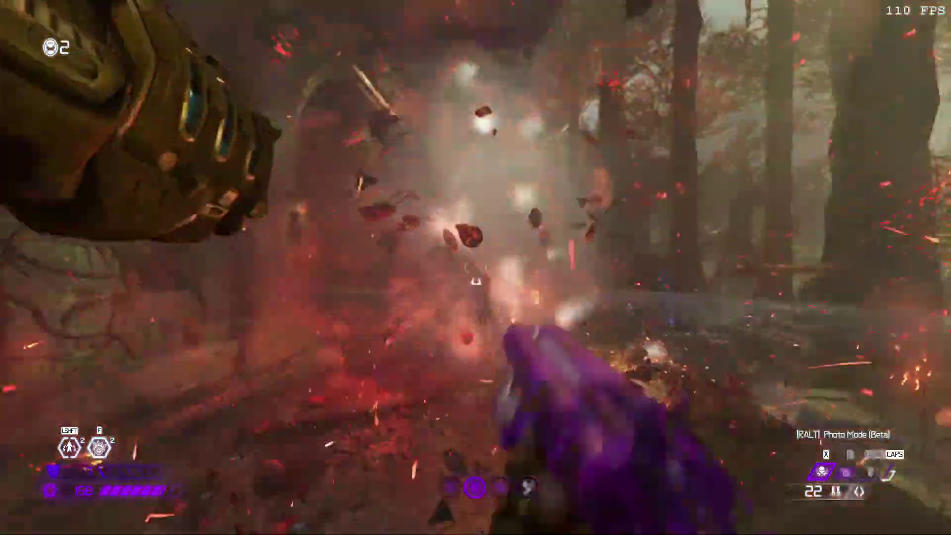
pyautogui.click(476, 268)
pyautogui.press('q')
pyautogui.click(476, 268)
pyautogui.press('q')
pyautogui.click(476, 268)
pyautogui.press('q')
pyautogui.click(475, 267)
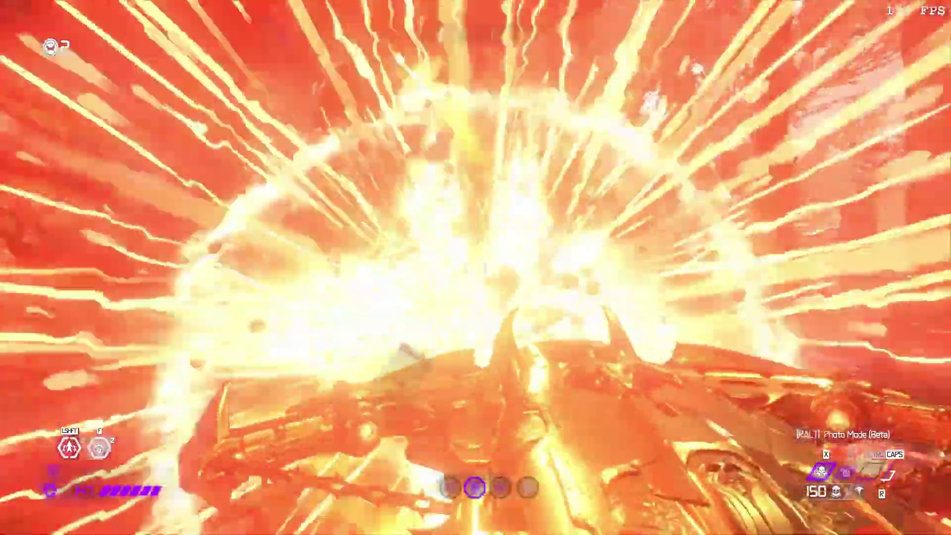
pyautogui.press('q')
pyautogui.click(475, 267)
pyautogui.press('q')
pyautogui.click(476, 267)
pyautogui.press('q')
pyautogui.press('shift')
pyautogui.press('shift')
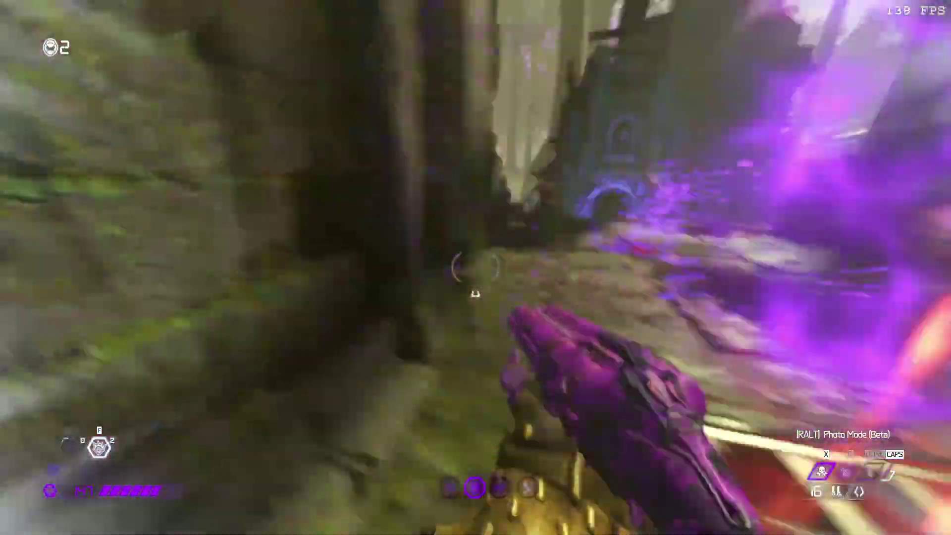
pyautogui.press('q')
pyautogui.click(476, 268)
pyautogui.press('q')
pyautogui.click(476, 268)
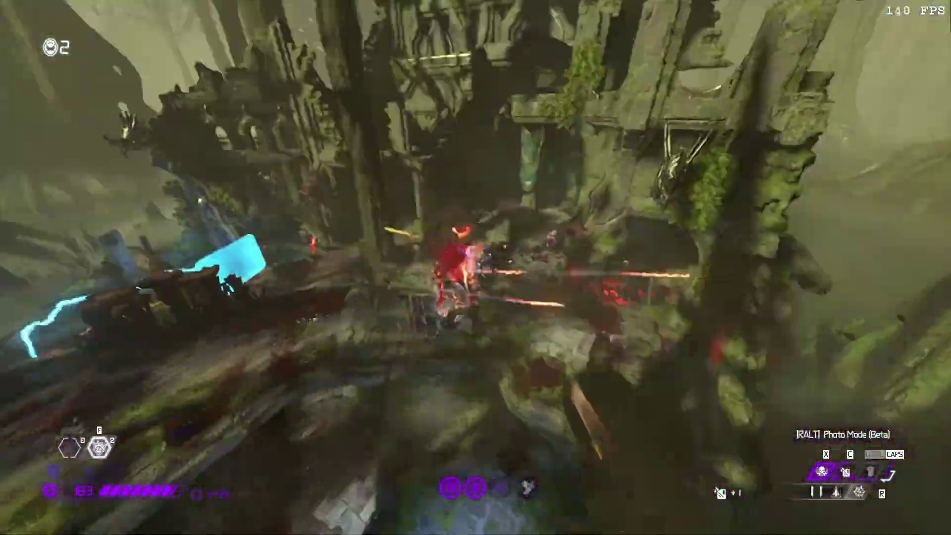
pyautogui.press('q')
pyautogui.click(476, 267)
pyautogui.click(476, 267)
pyautogui.press('q')
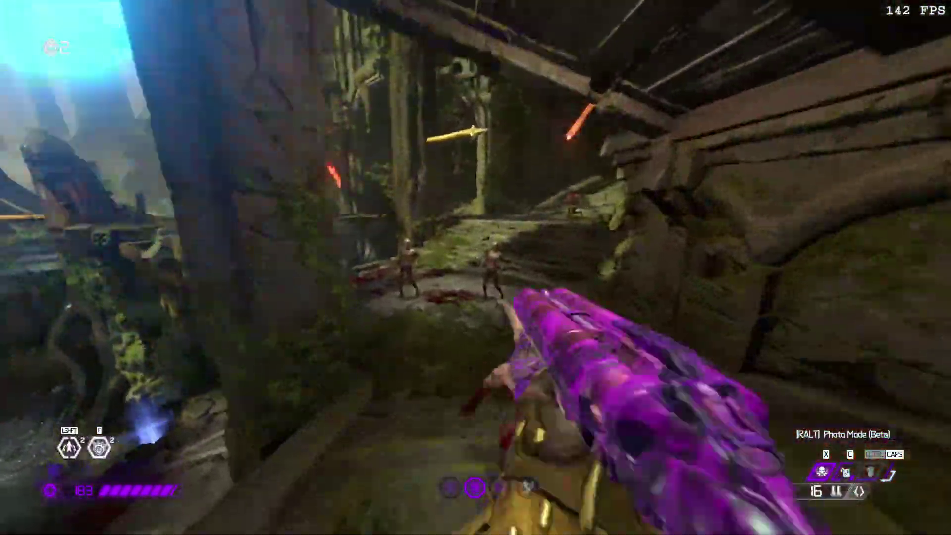
pyautogui.click(476, 267)
pyautogui.press('shift')
pyautogui.press('shift')
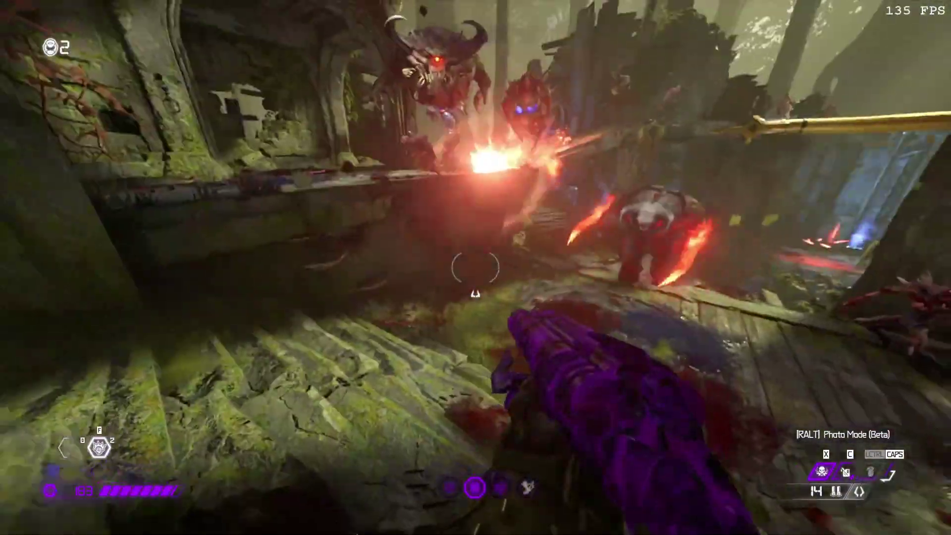
pyautogui.press('q')
pyautogui.click(475, 267)
pyautogui.press('q')
pyautogui.click(475, 267)
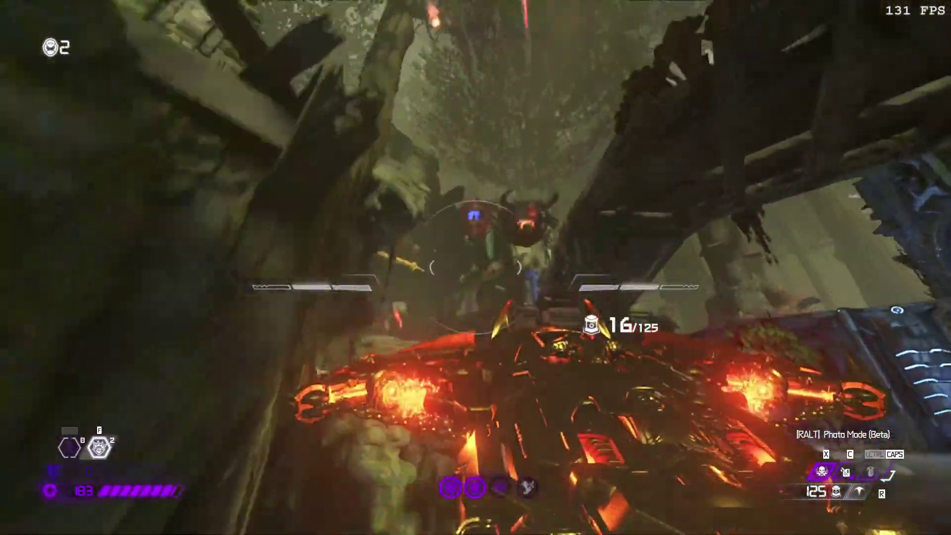
pyautogui.click(476, 268)
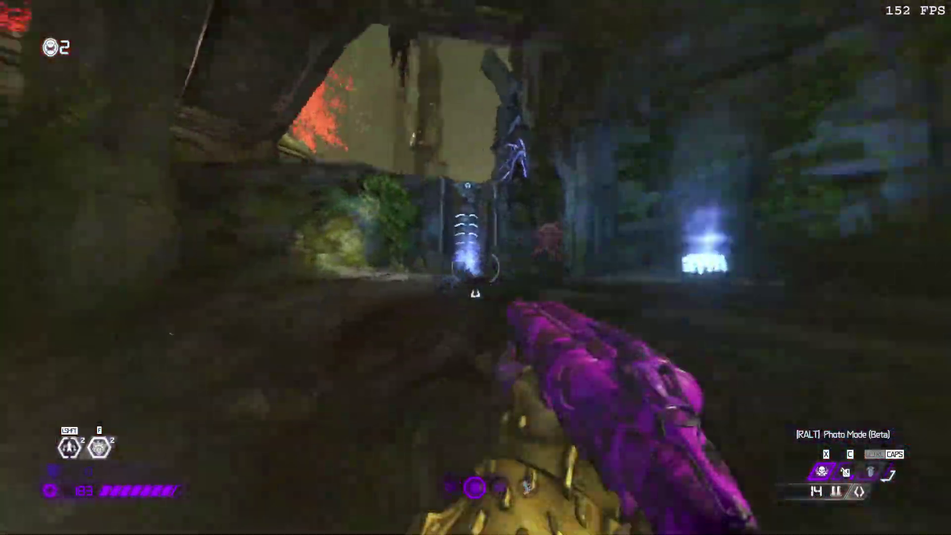